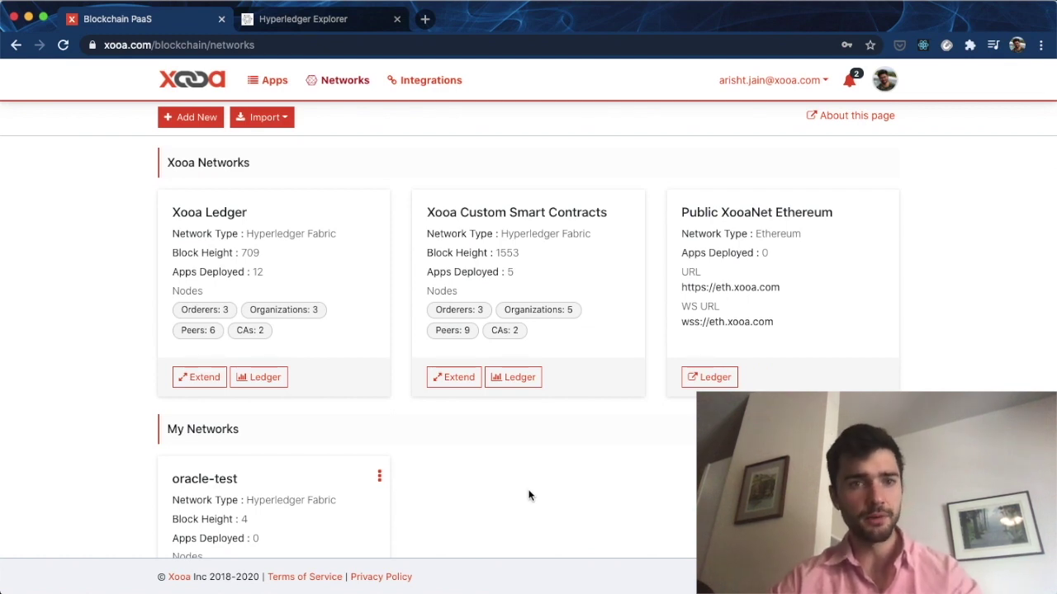
Step: Extend the Xooa Ledger network with the organization StarkIndustries and a peer named ACME Peer
left_click(199, 382)
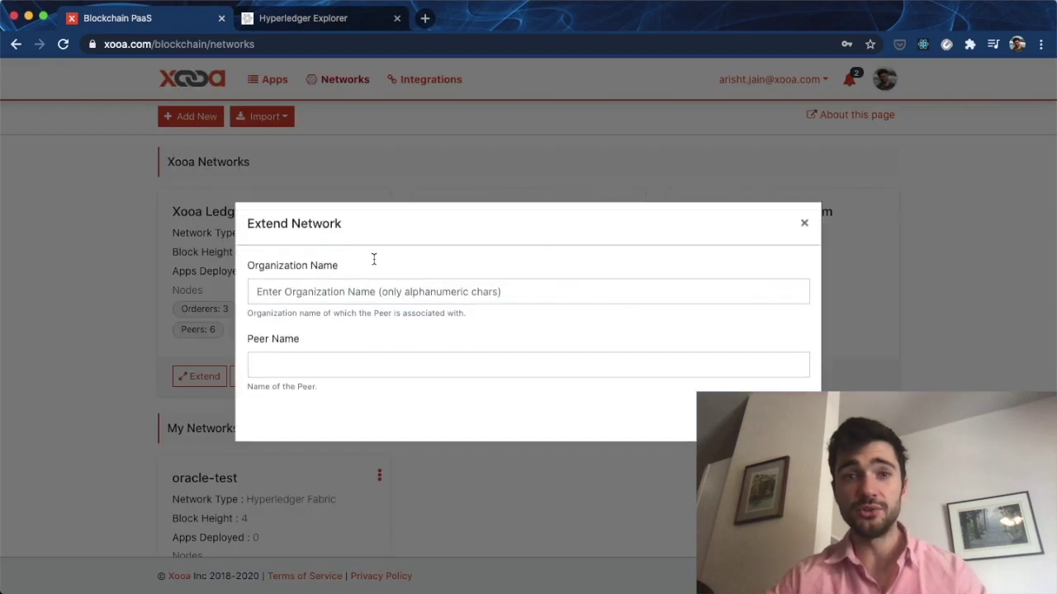
left_click(337, 298)
type("Stark Industries")
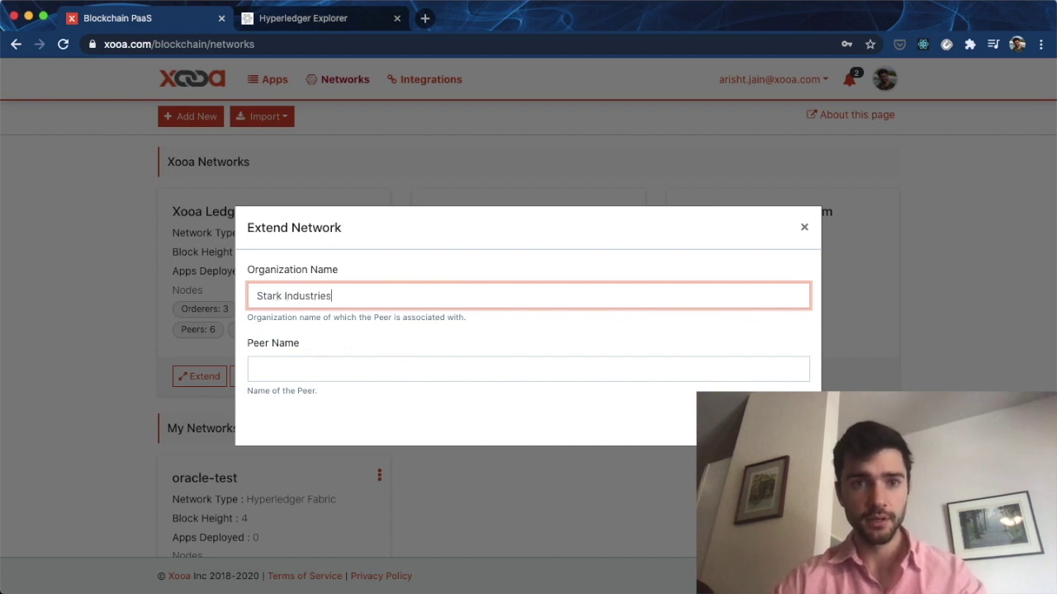
left_click(325, 368)
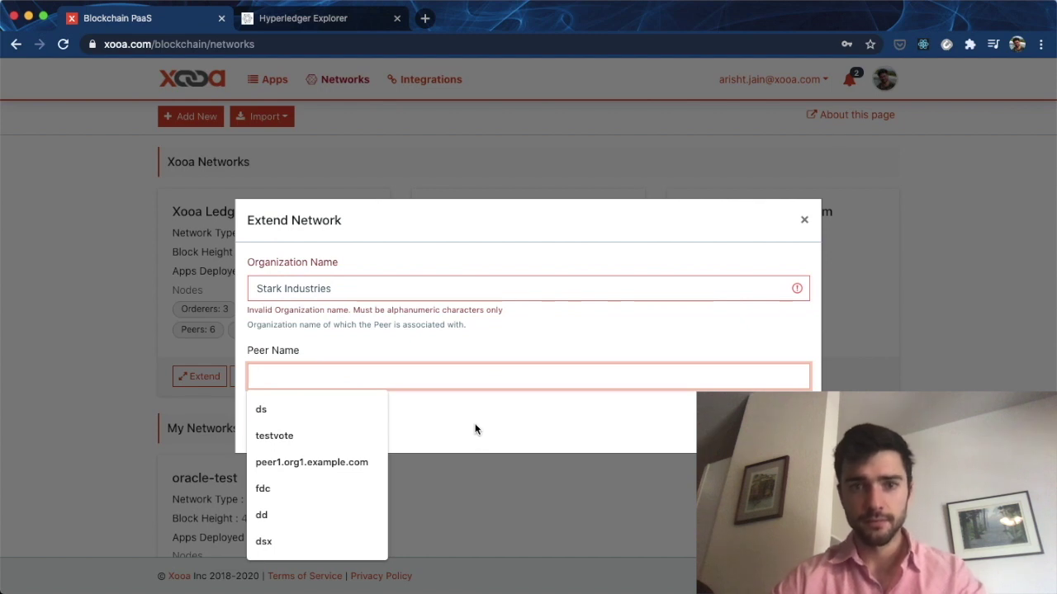
type("ACME Peer")
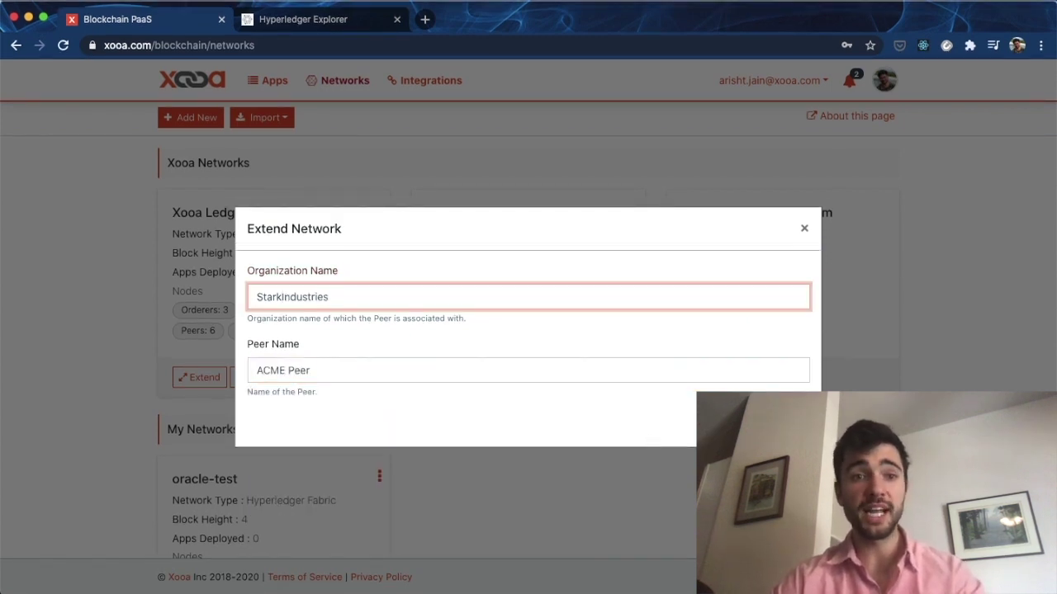
key("Return")
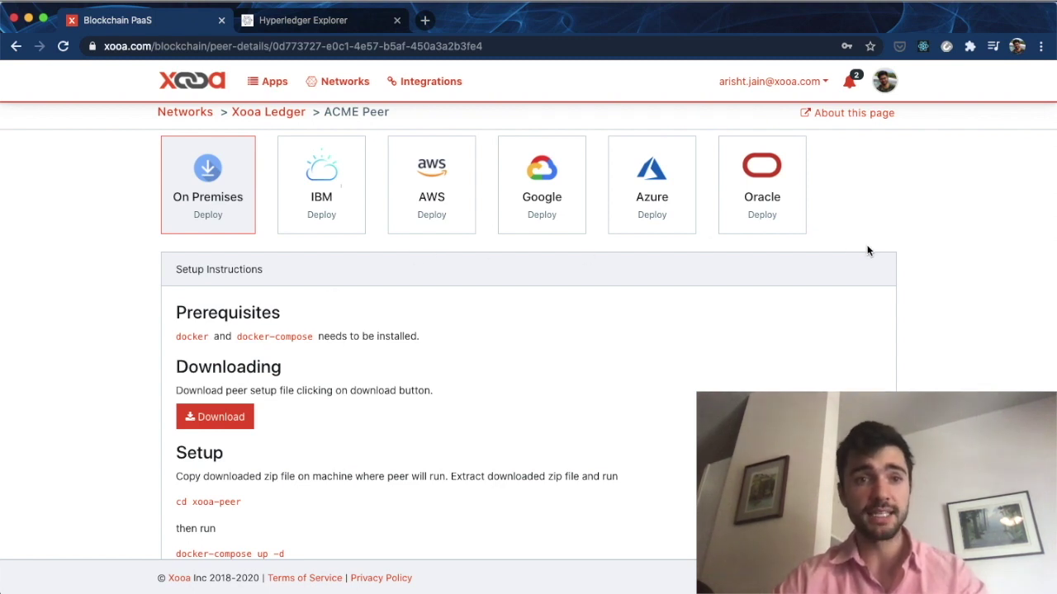
Step: Download the on-premises peer setup file, and in the terminal run docker-compose up -d from the xooa-peer folder
scroll(473, 437, "down", 2)
scroll(473, 437, "down", 2)
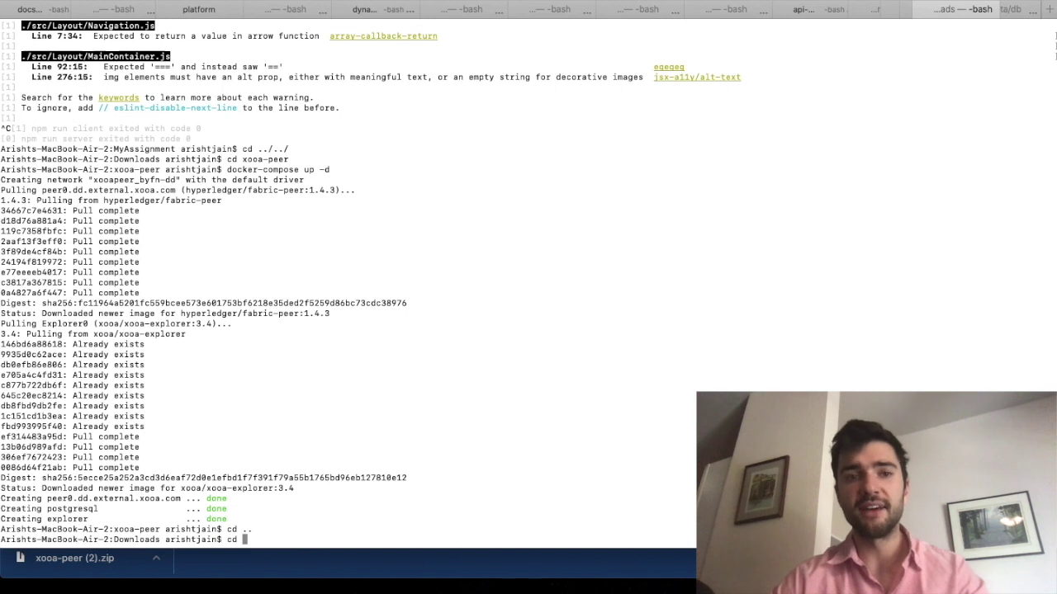
type("xo")
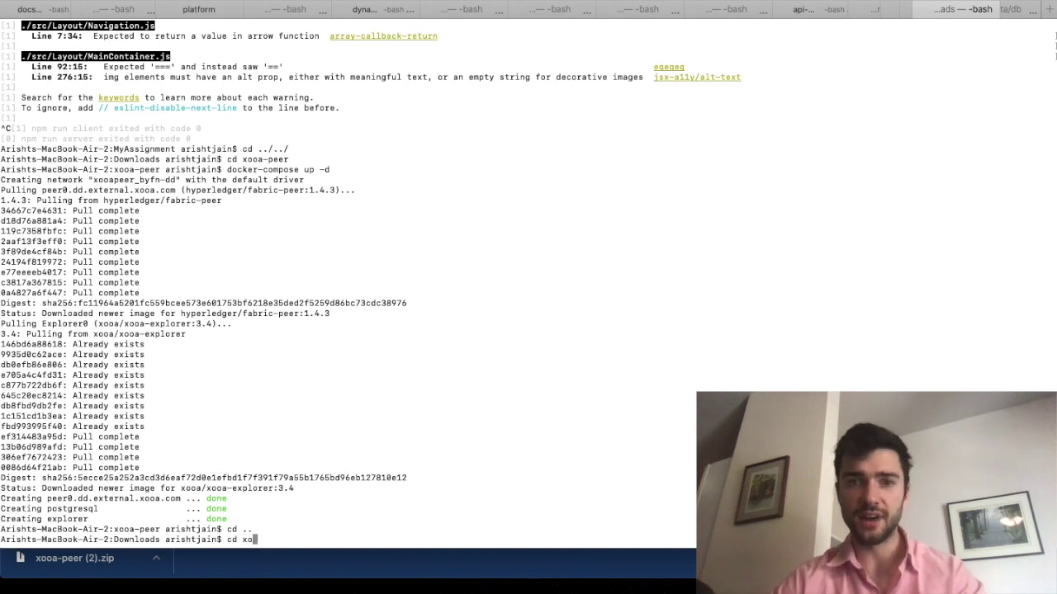
type("oa-peer")
key("Return")
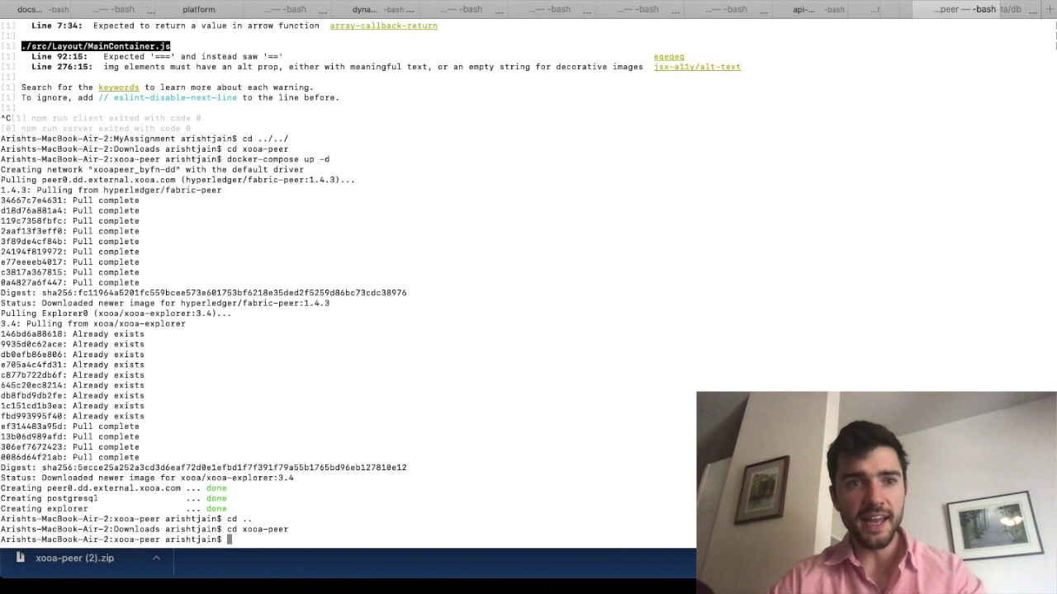
key("Up")
key("Up")
key("Up")
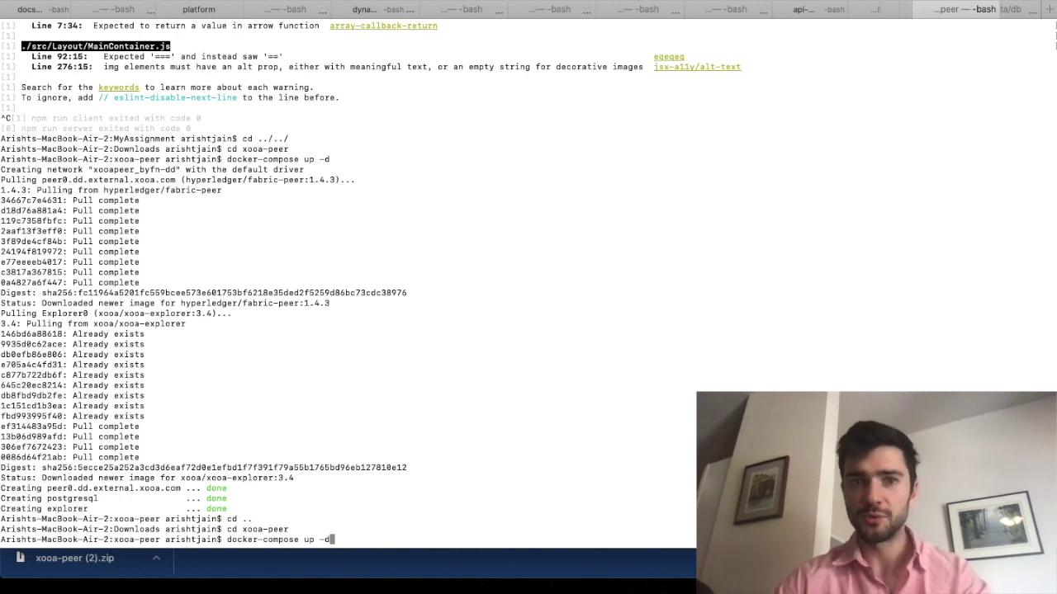
key("Return")
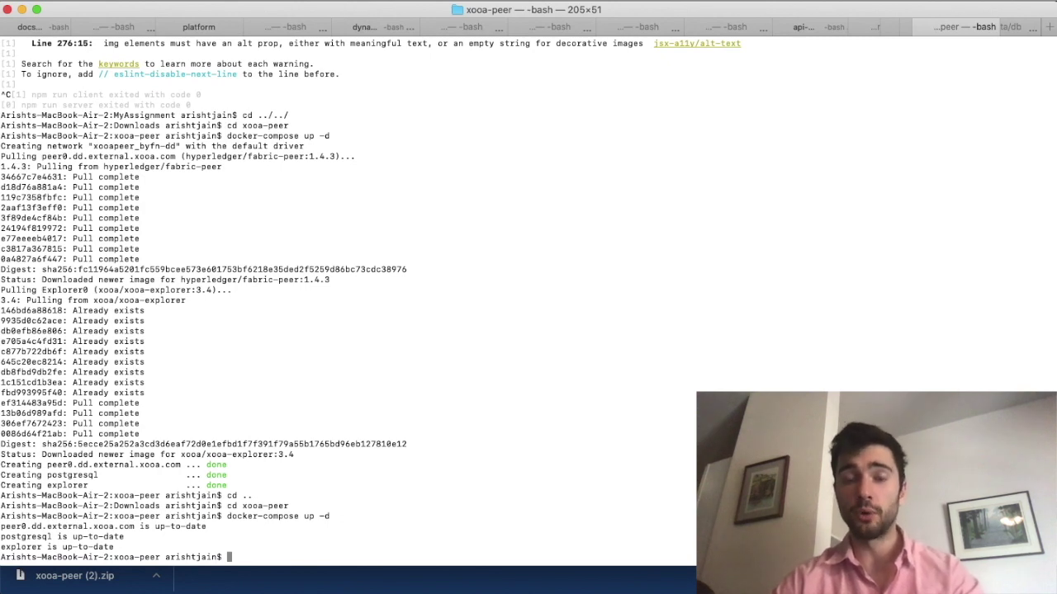
Step: Switch back to the browser and examine the dashboard, network, blocks and transactions of the local peer in Hyperledger Explorer
key("super+Tab")
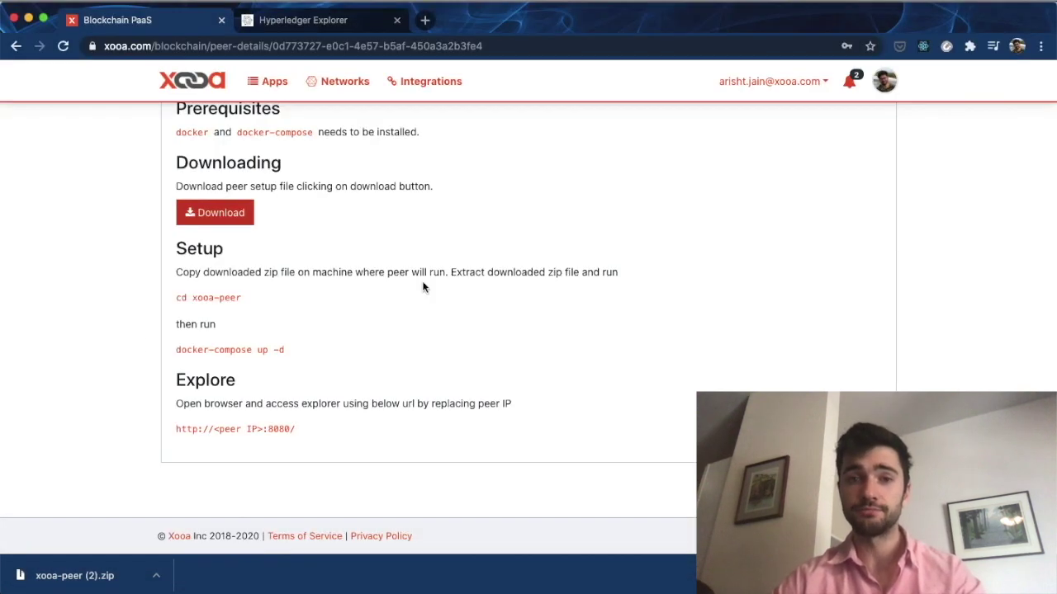
key("ctrl+Tab")
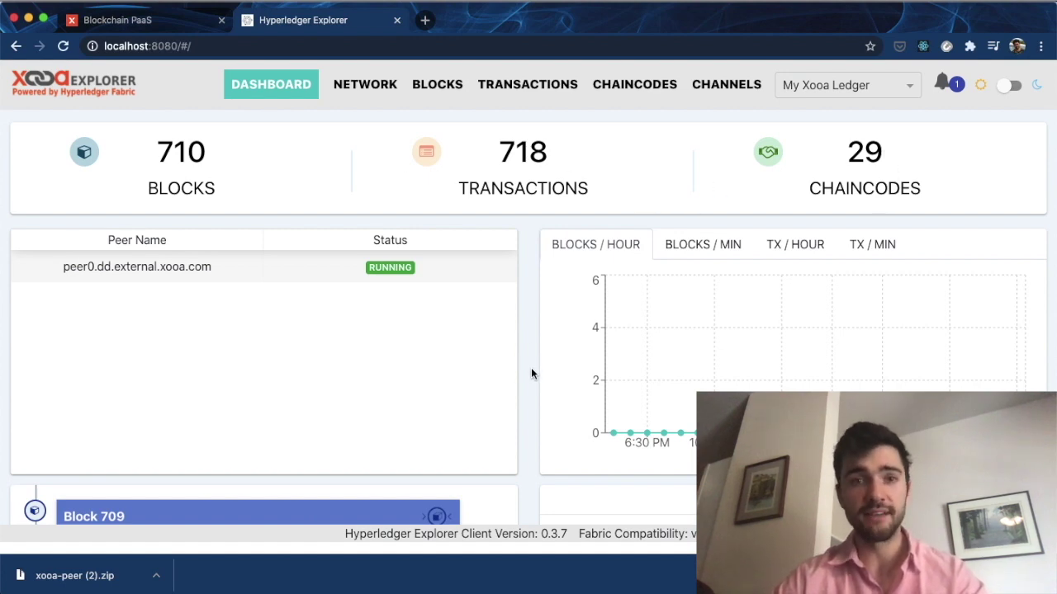
scroll(532, 374, "down", 5)
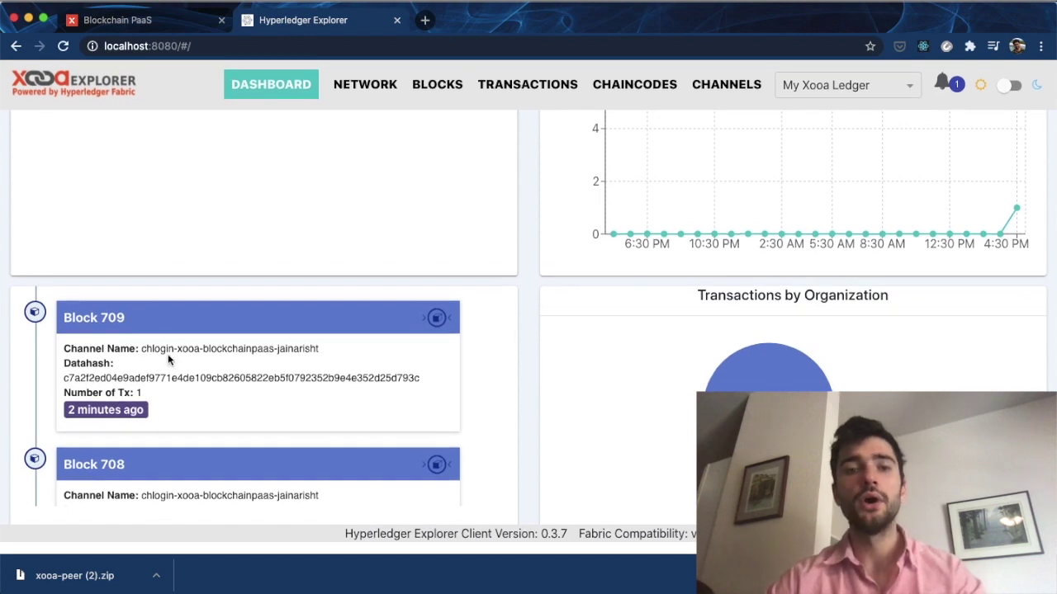
scroll(486, 389, "up", 5)
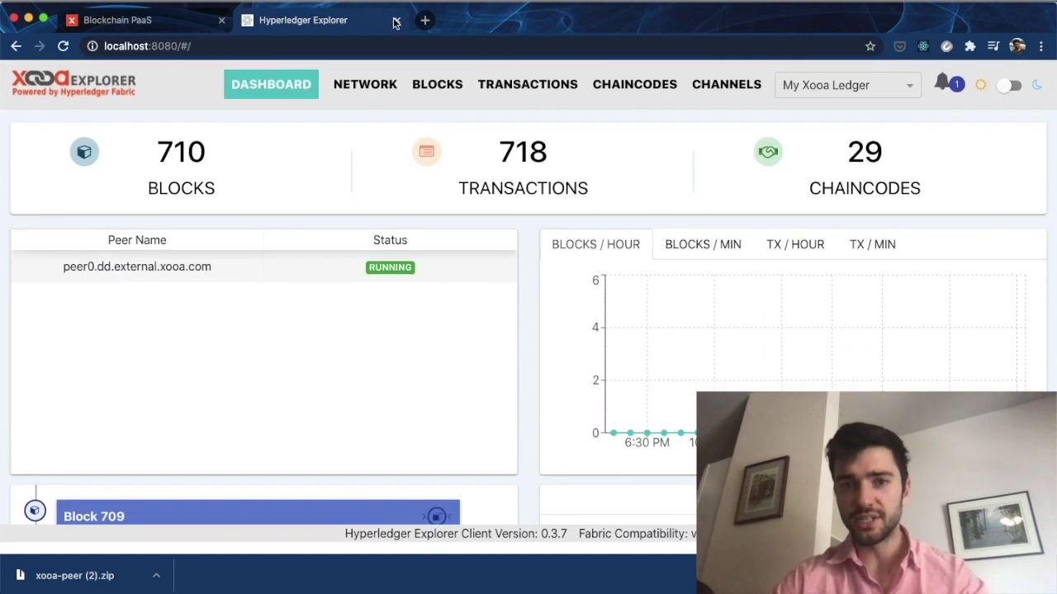
left_click(371, 89)
left_click(443, 92)
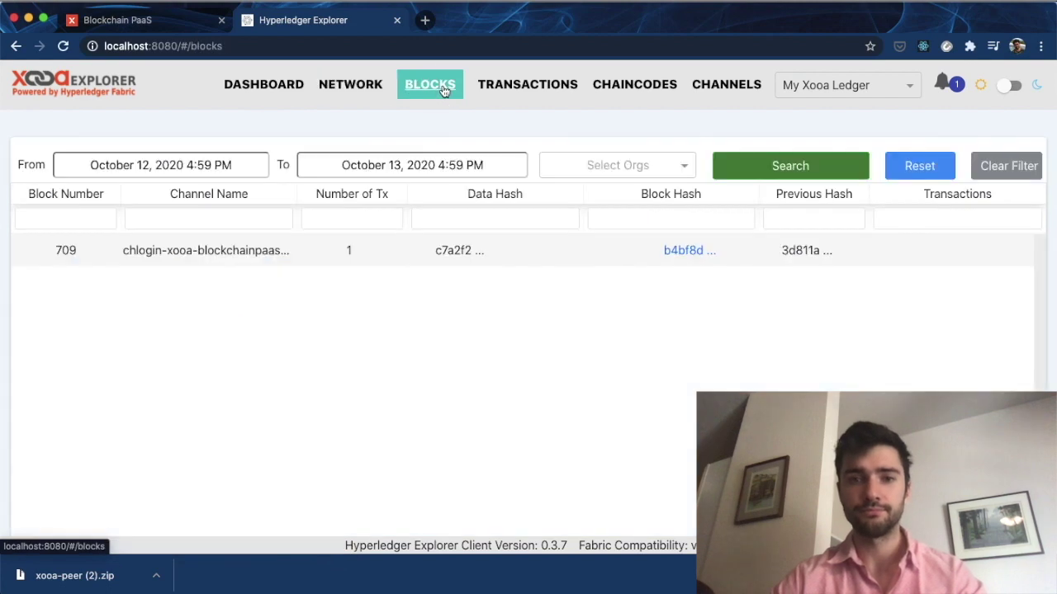
left_click(533, 88)
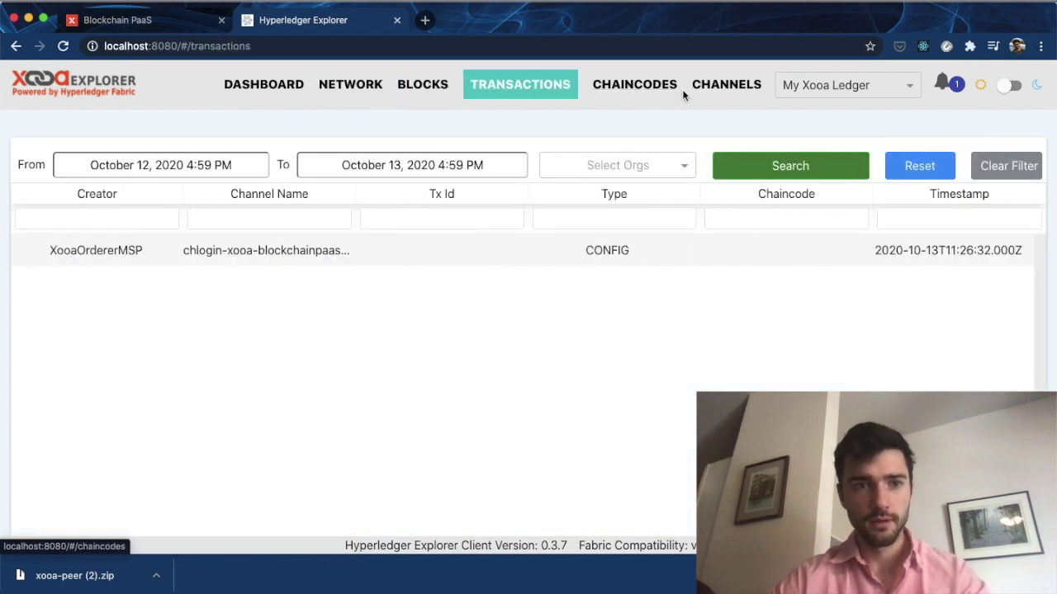
left_click(287, 87)
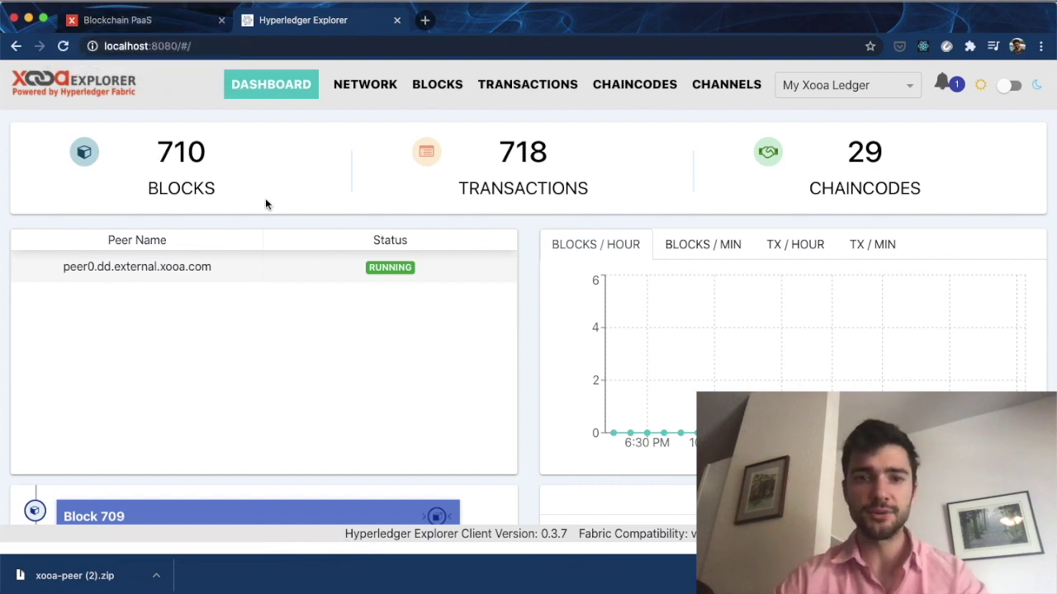
Step: Compare the Xooa Ledger network's own ledger dashboard with the local Hyperledger Explorer dashboard
left_click(155, 23)
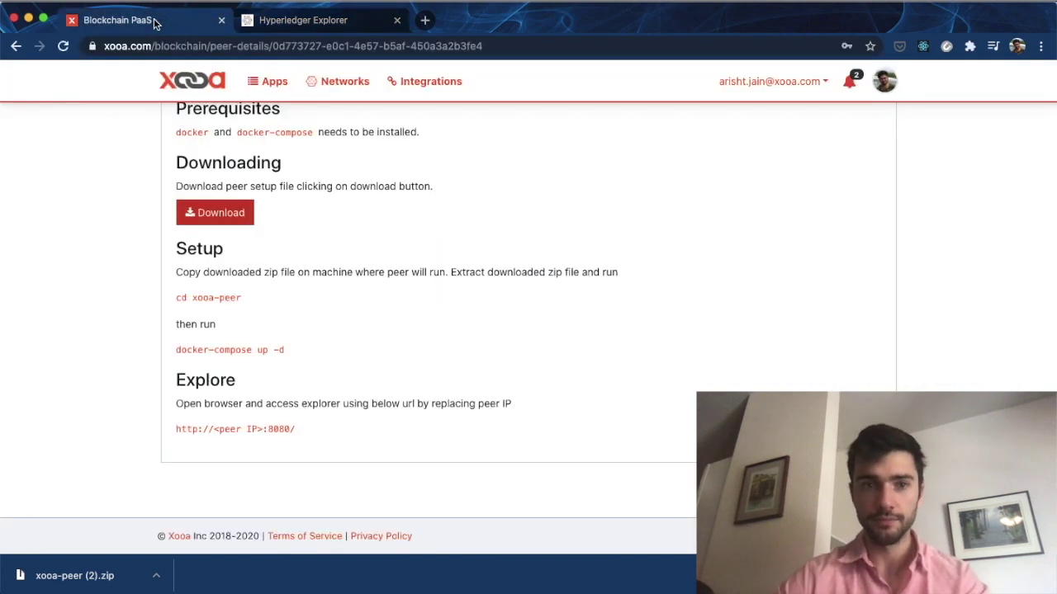
scroll(469, 193, "up", 5)
left_click(275, 117)
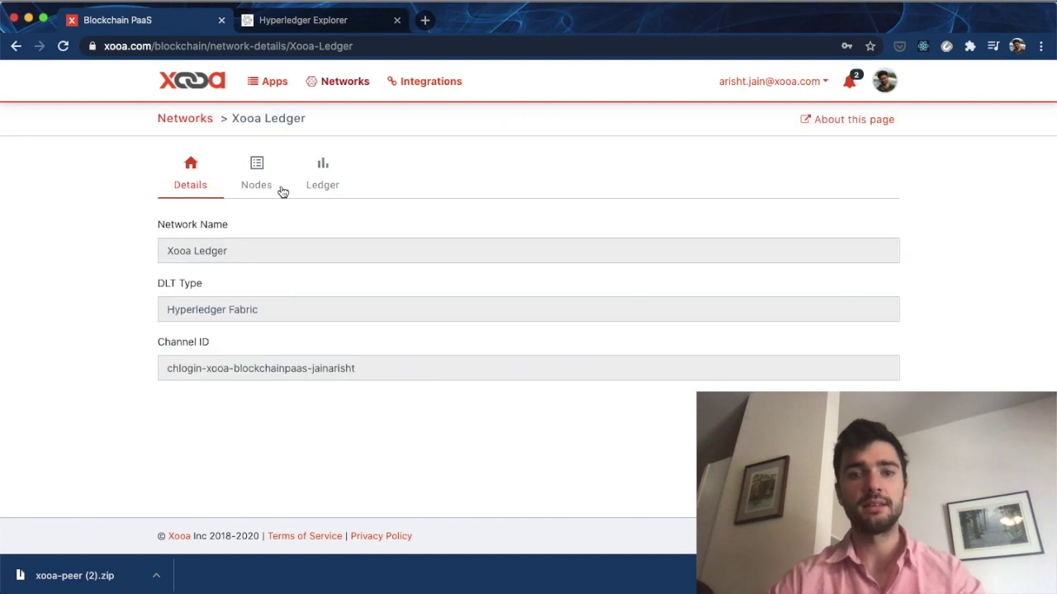
left_click(323, 180)
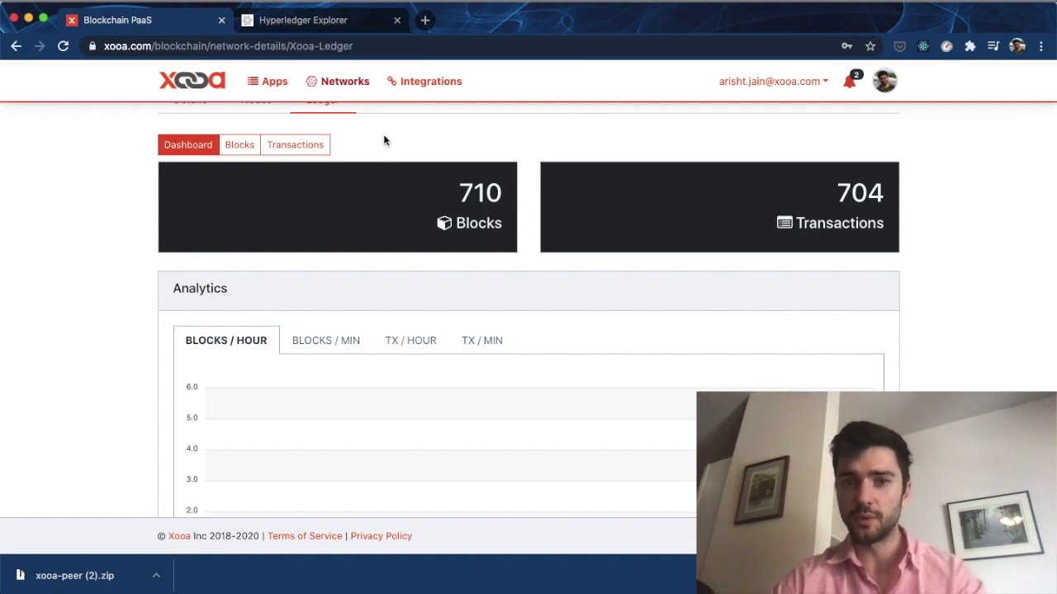
left_click(342, 25)
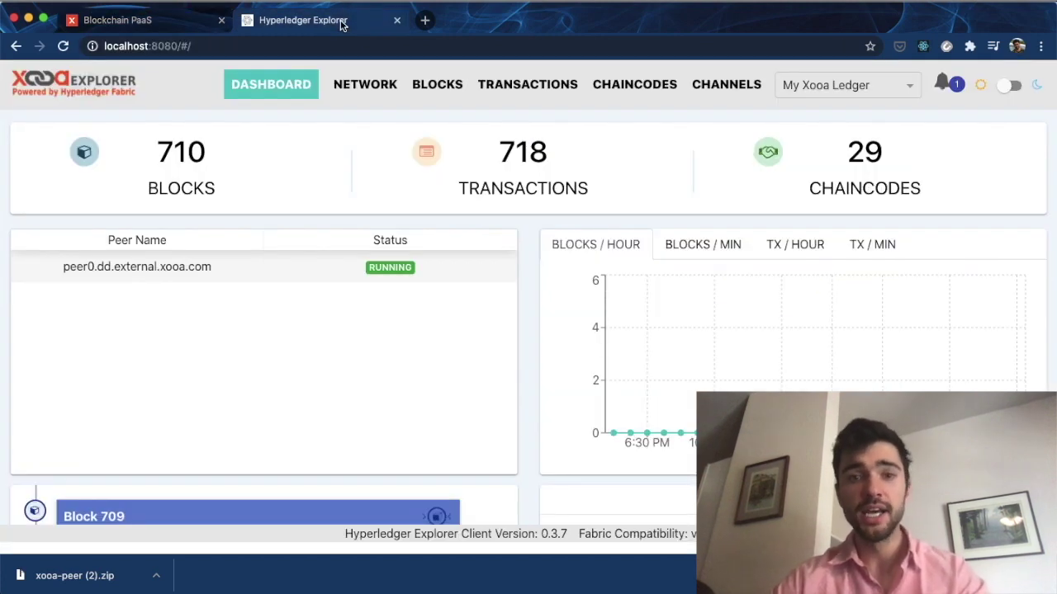
left_click(161, 22)
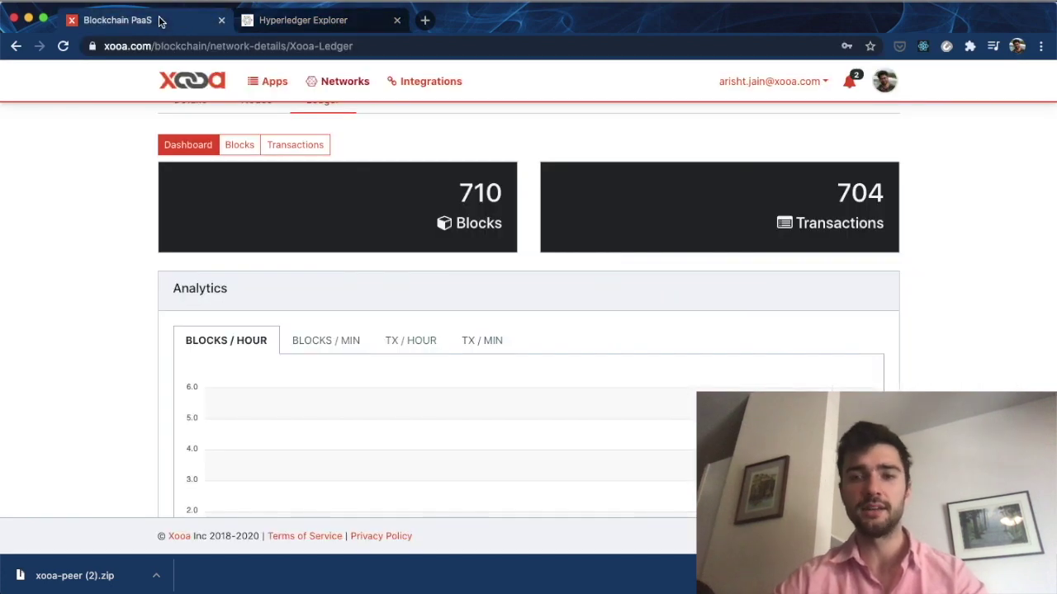
Step: Review the nodes of the Xooa Ledger network, down to its self-managed organization and peer
scroll(67, 304, "up", 2)
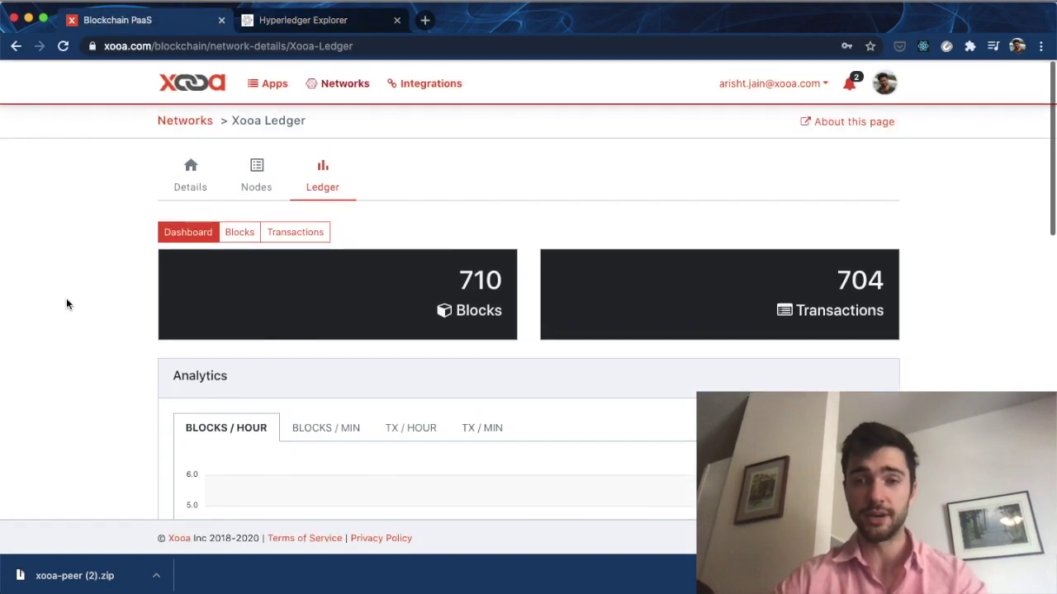
left_click(186, 119)
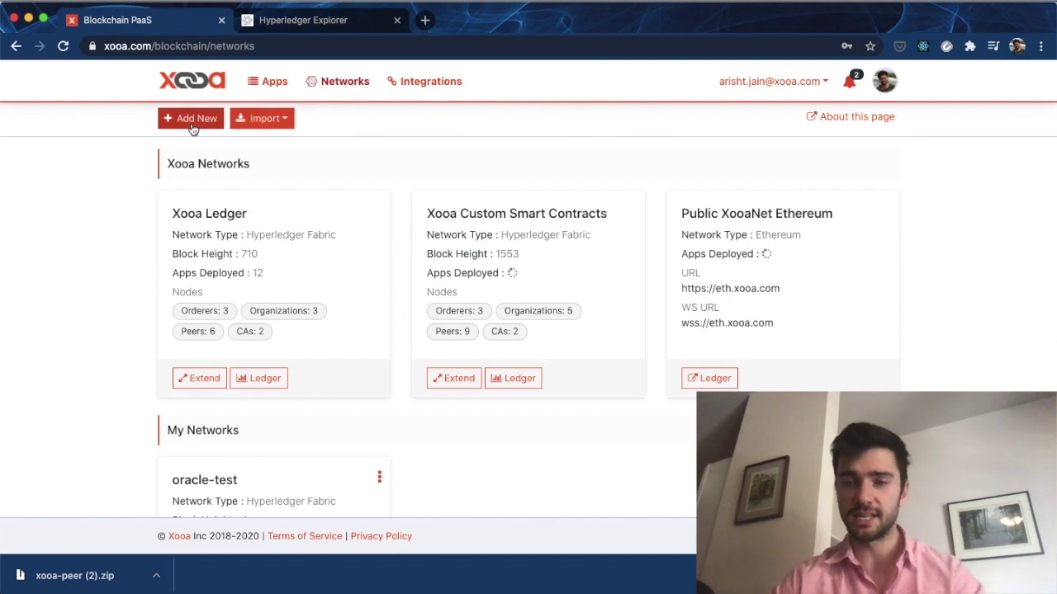
left_click(240, 219)
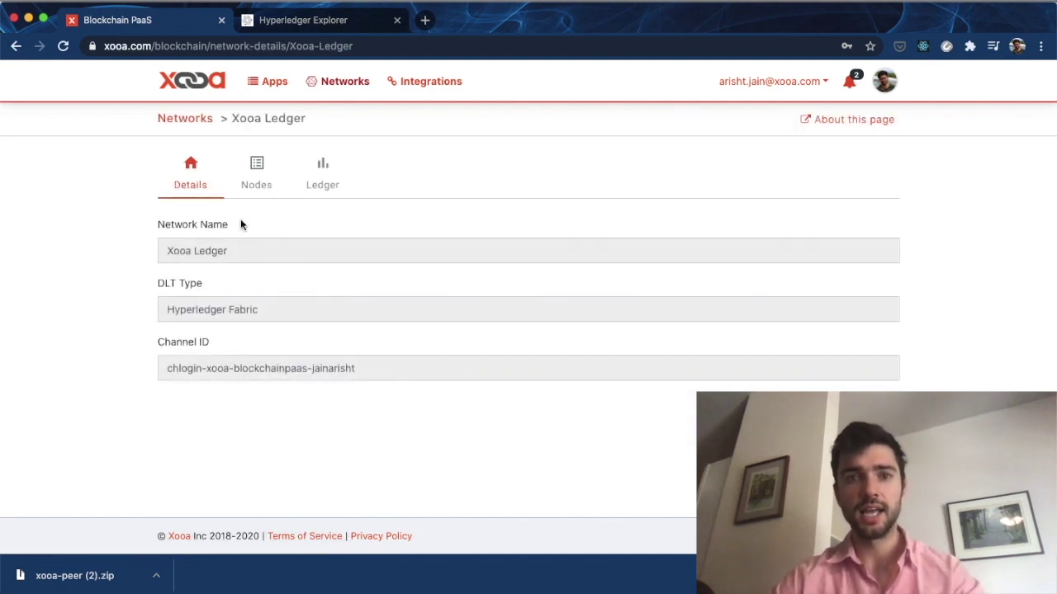
left_click(257, 168)
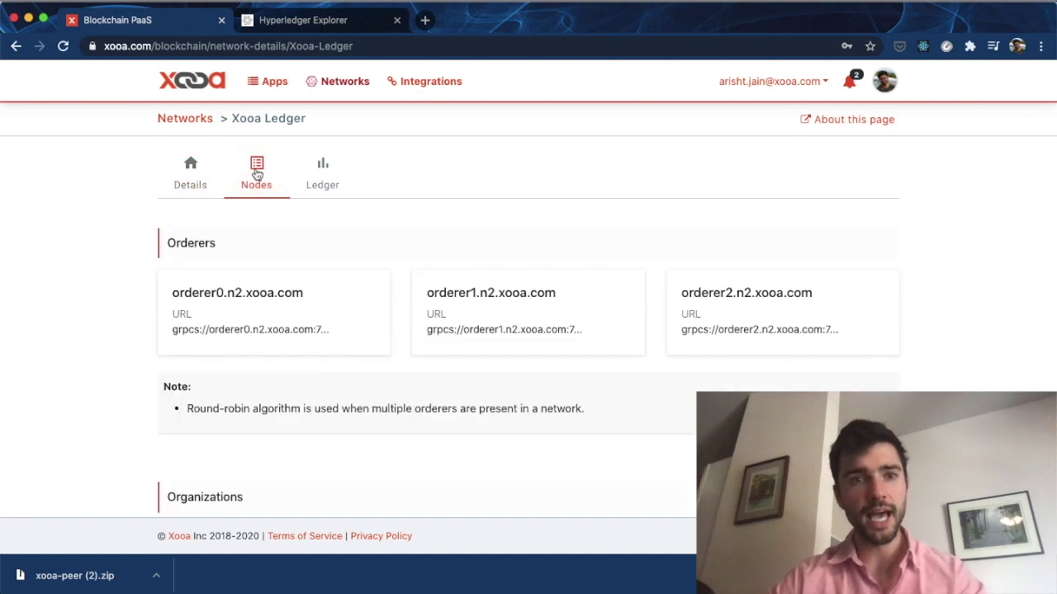
scroll(318, 433, "down", 3)
scroll(318, 438, "down", 3)
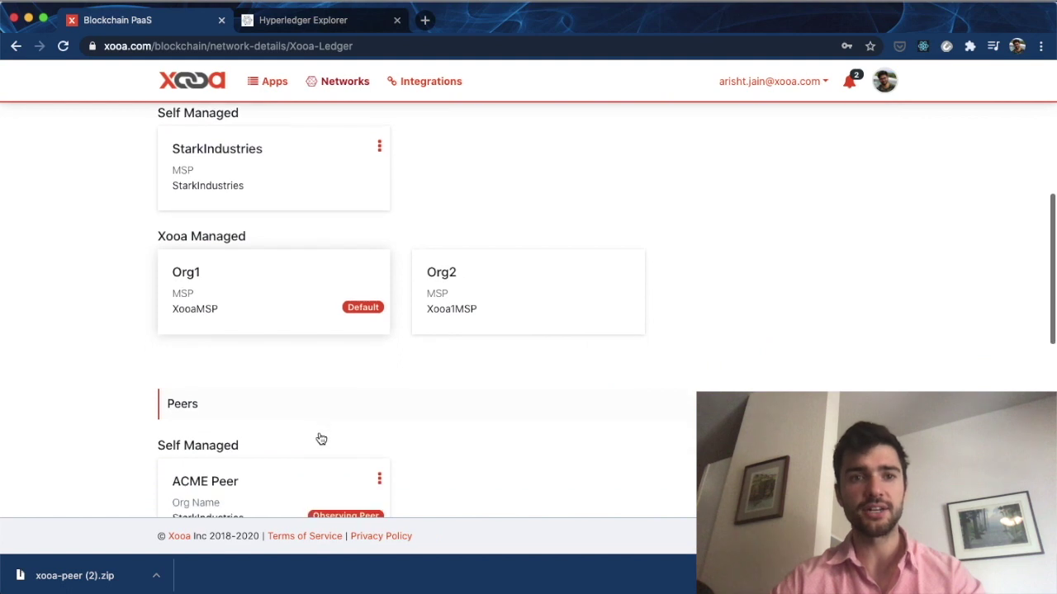
scroll(309, 487, "down", 3)
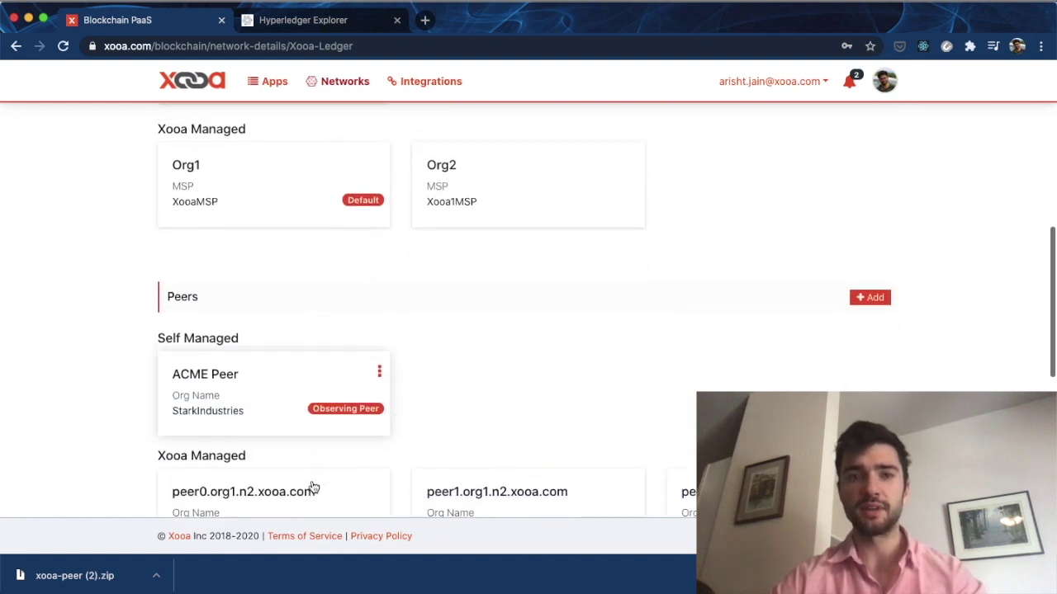
Step: Make ACME Peer an endorsing peer, testing and saving its request and event URLs
left_click(380, 361)
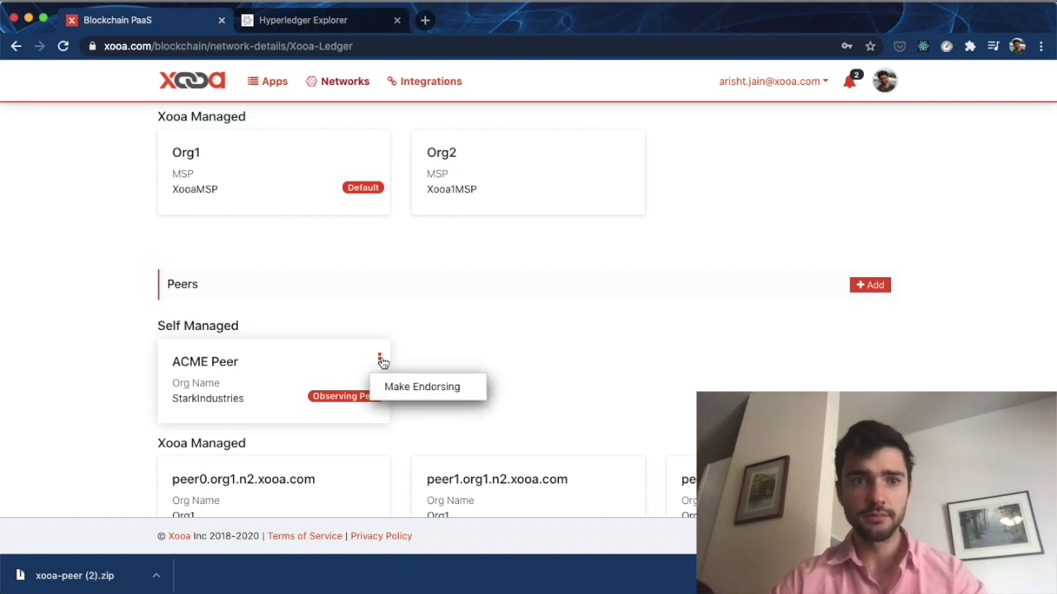
left_click(438, 386)
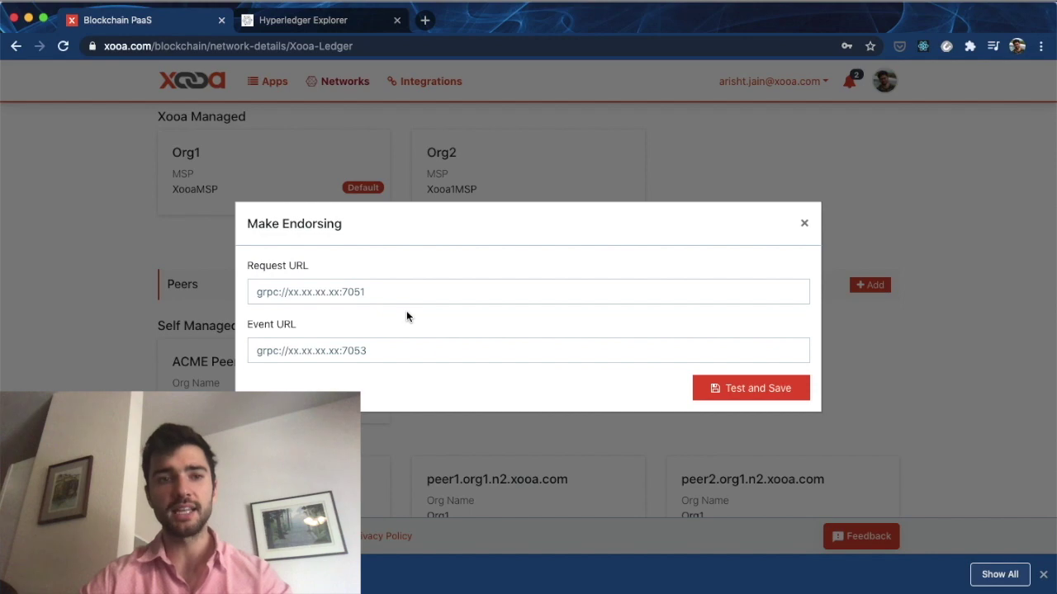
left_click(755, 392)
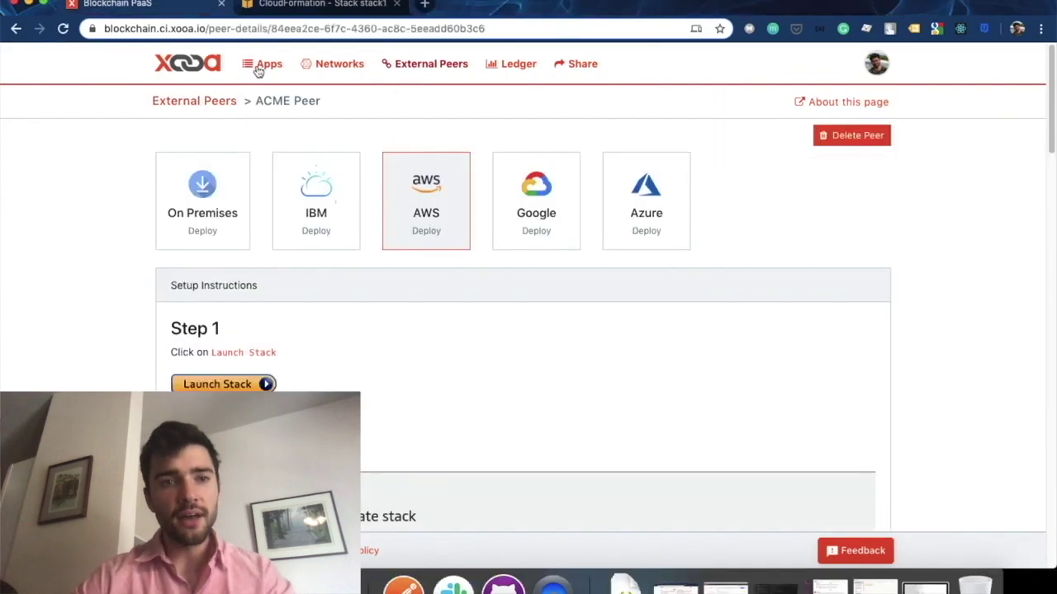
Step: Open the apps page in a new browser tab and go to the Get-Set smart contract's management settings
right_click(261, 61)
left_click(318, 68)
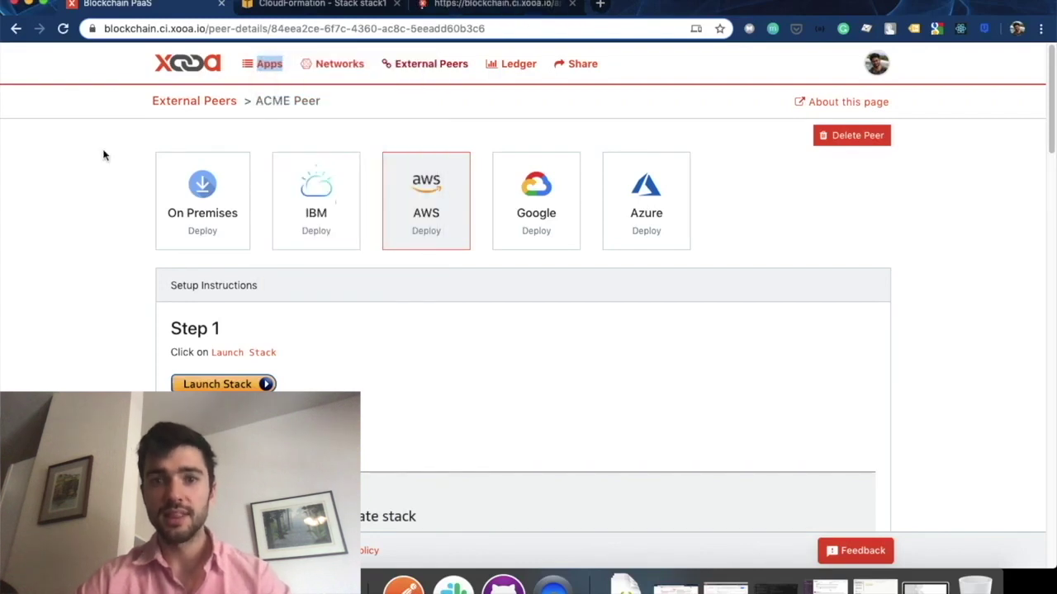
left_click(473, 7)
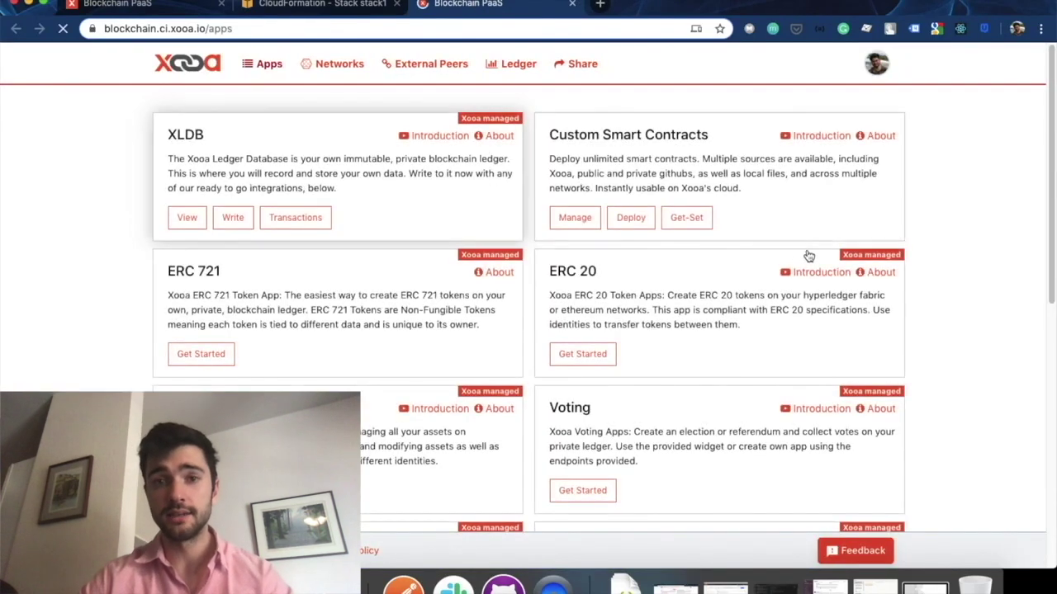
left_click(686, 218)
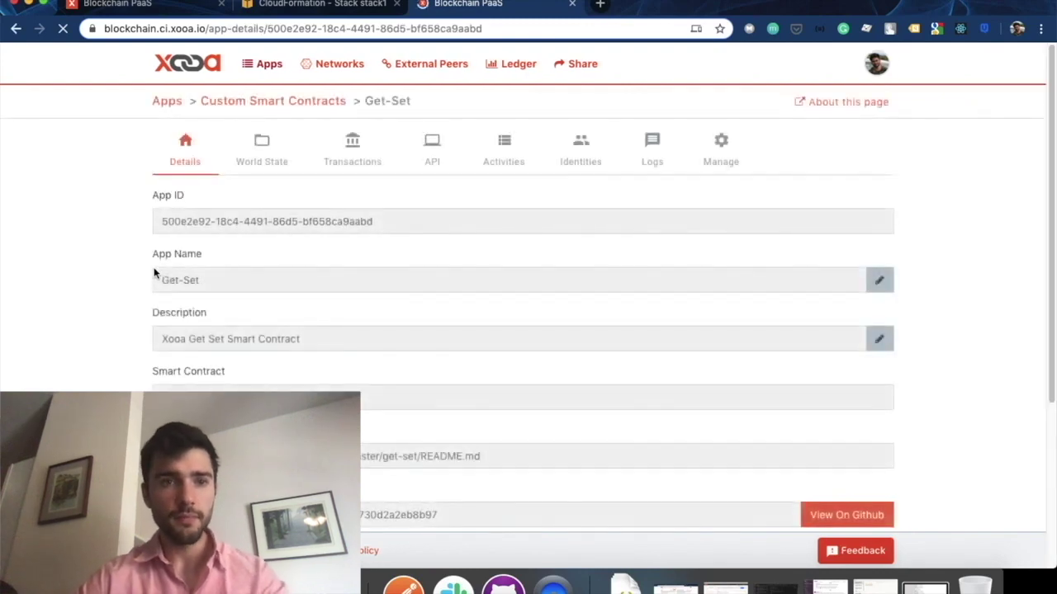
left_click(723, 151)
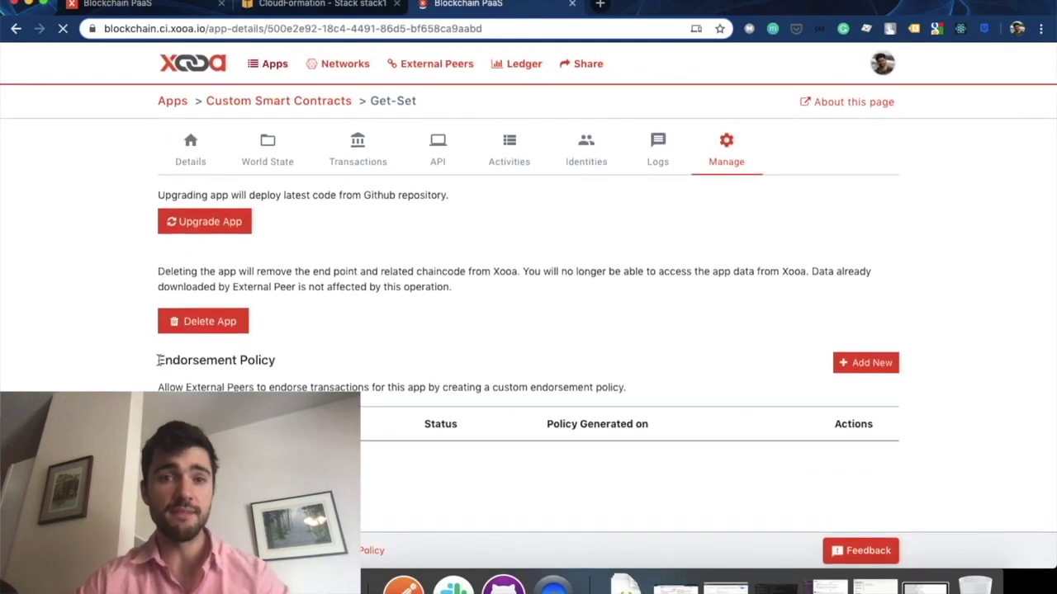
Step: Start a new endorsement policy for the Get-Set app and name it policy1
left_click_drag(156, 360, 288, 358)
left_click(314, 361)
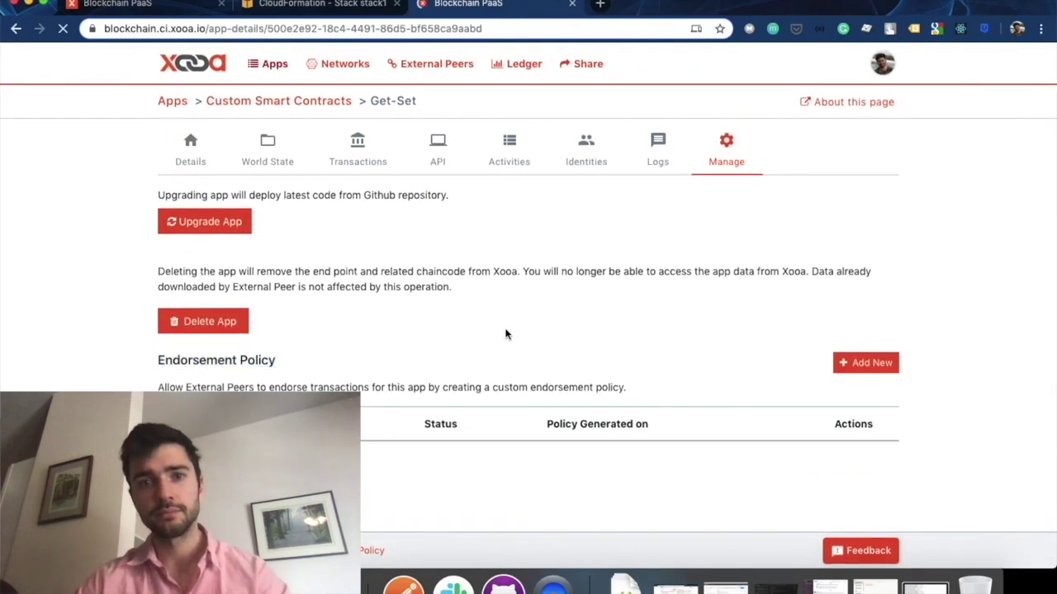
left_click(858, 363)
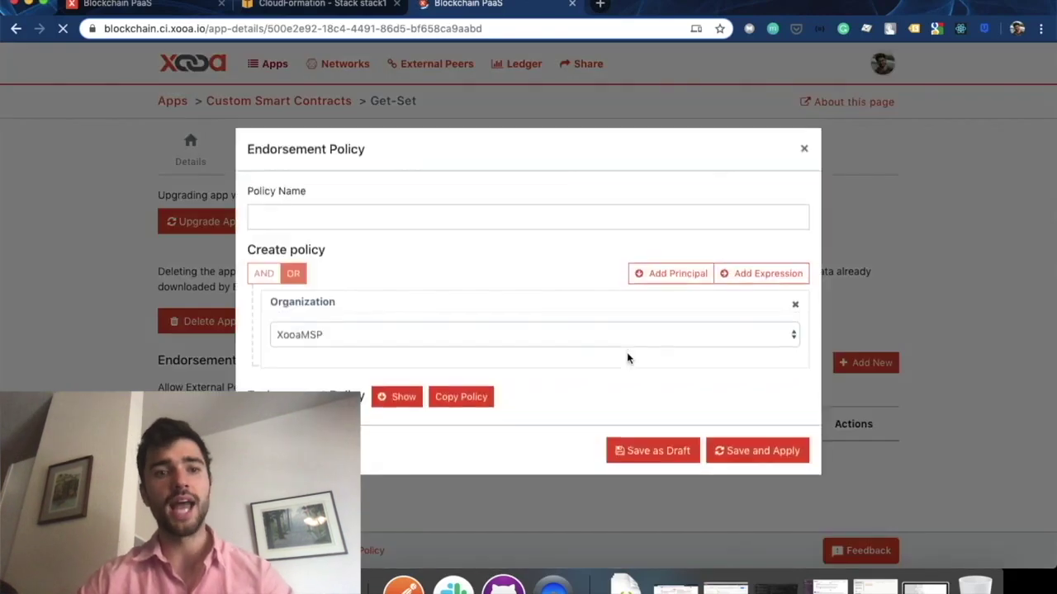
left_click(421, 220)
type("policy1")
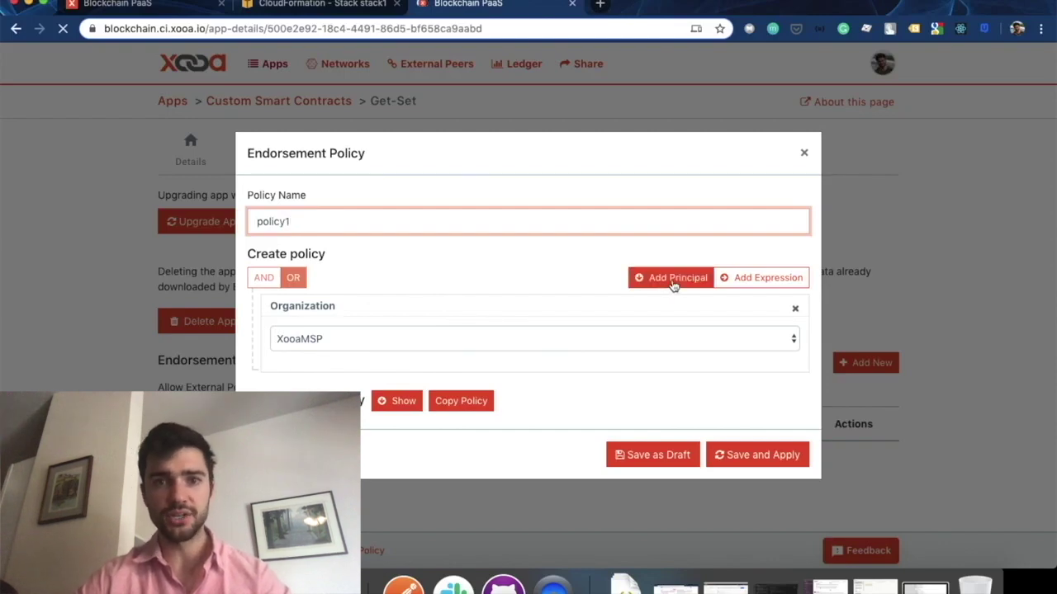
left_click(757, 278)
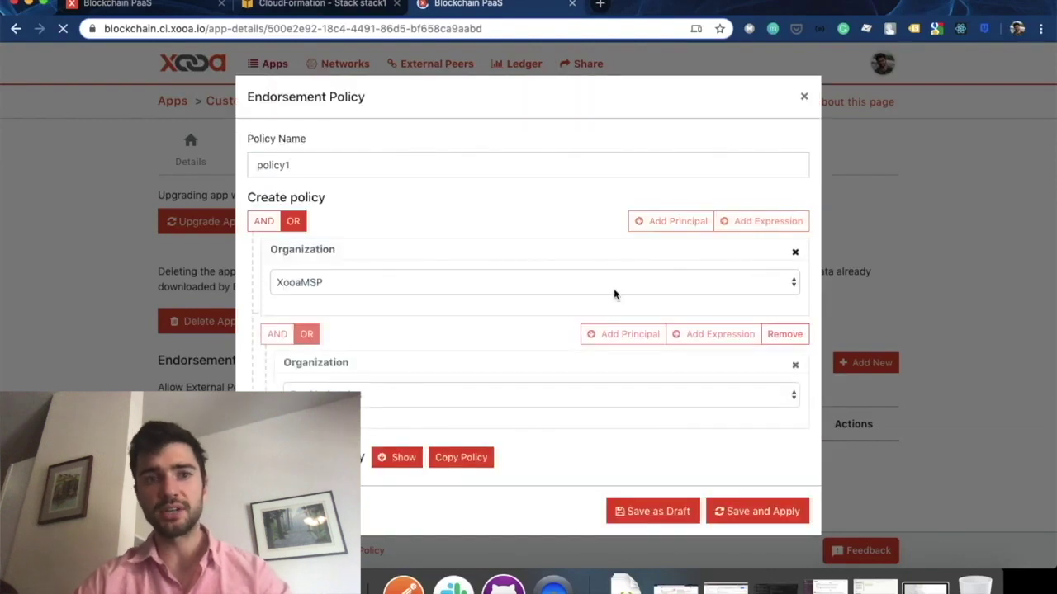
left_click(264, 221)
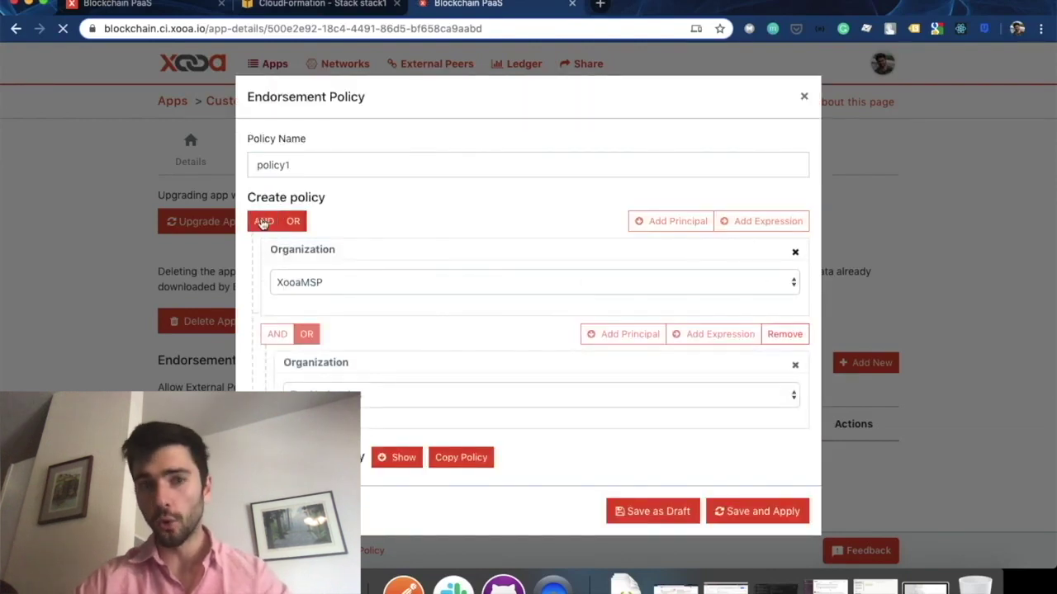
left_click(291, 224)
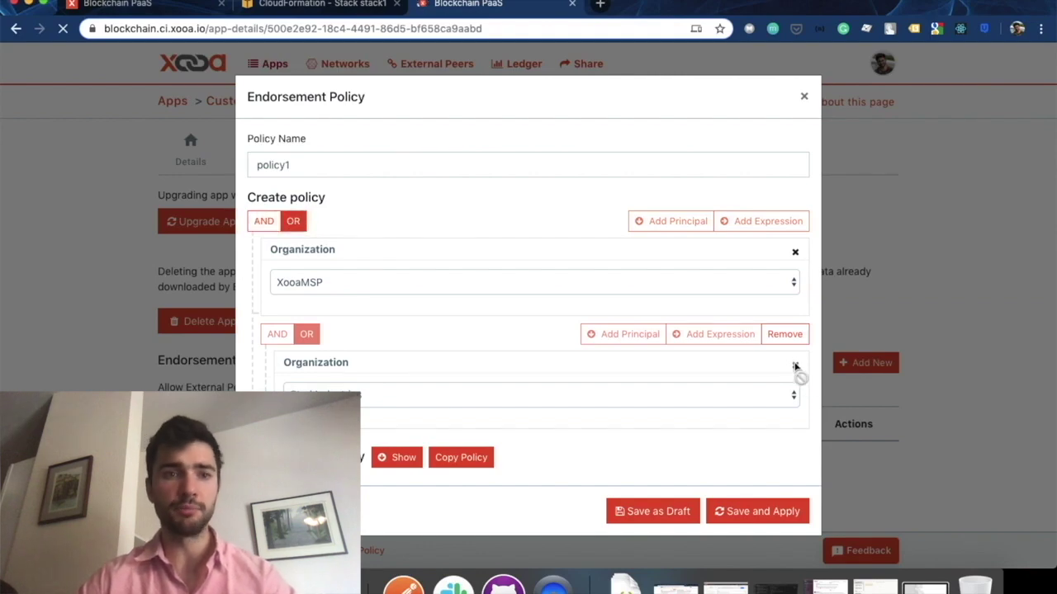
left_click(782, 337)
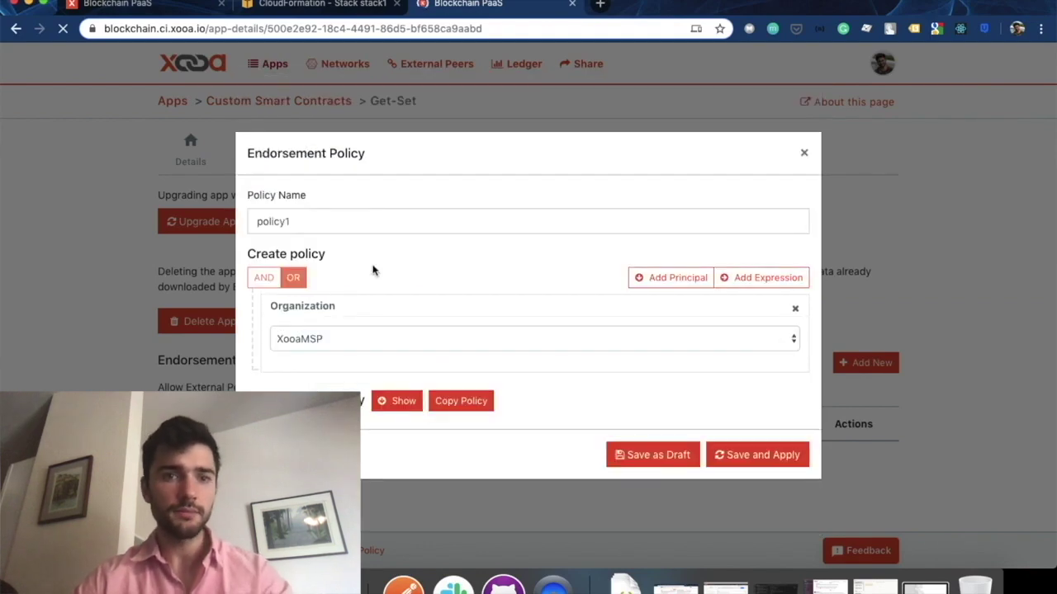
Step: Add a second principal to the OR policy beside XooaMSP, with StarkIndustries as its organization
left_click(675, 276)
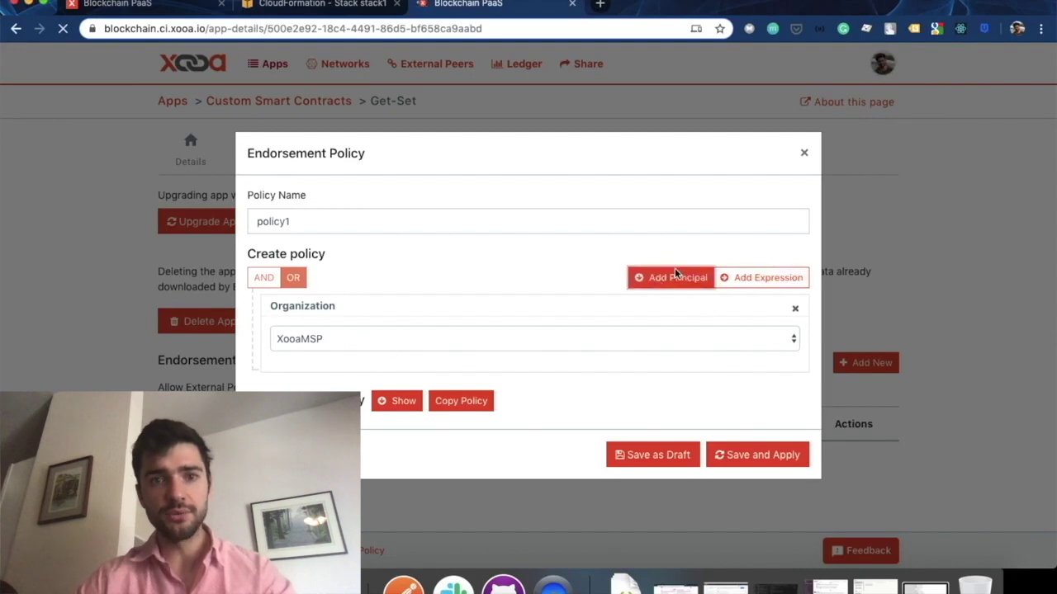
left_click(347, 378)
left_click(496, 409)
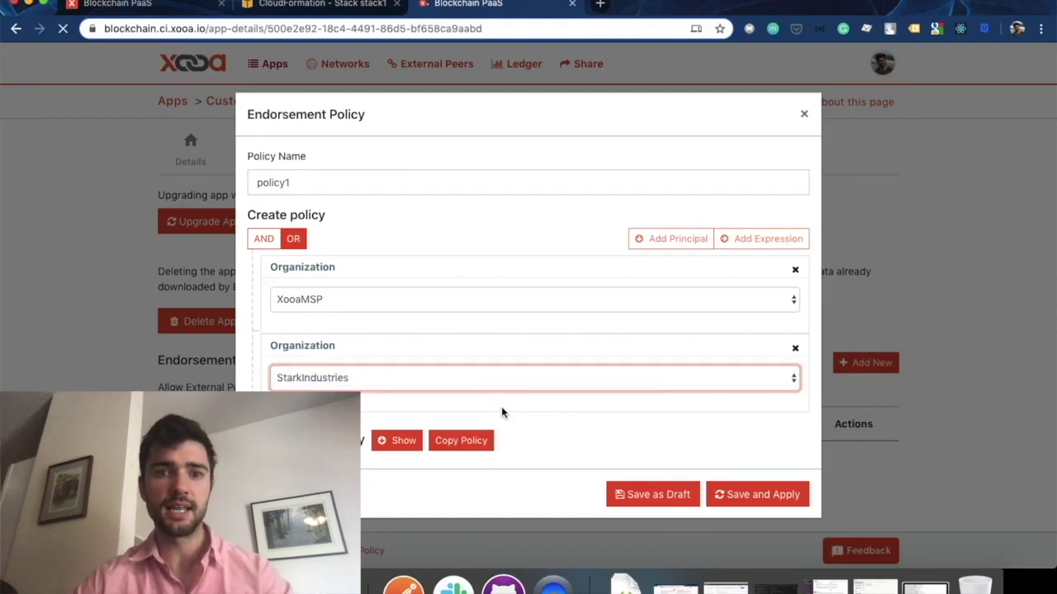
Step: Check the generated endorsement policy definition for both organizations, and save and apply the policy
left_click(388, 440)
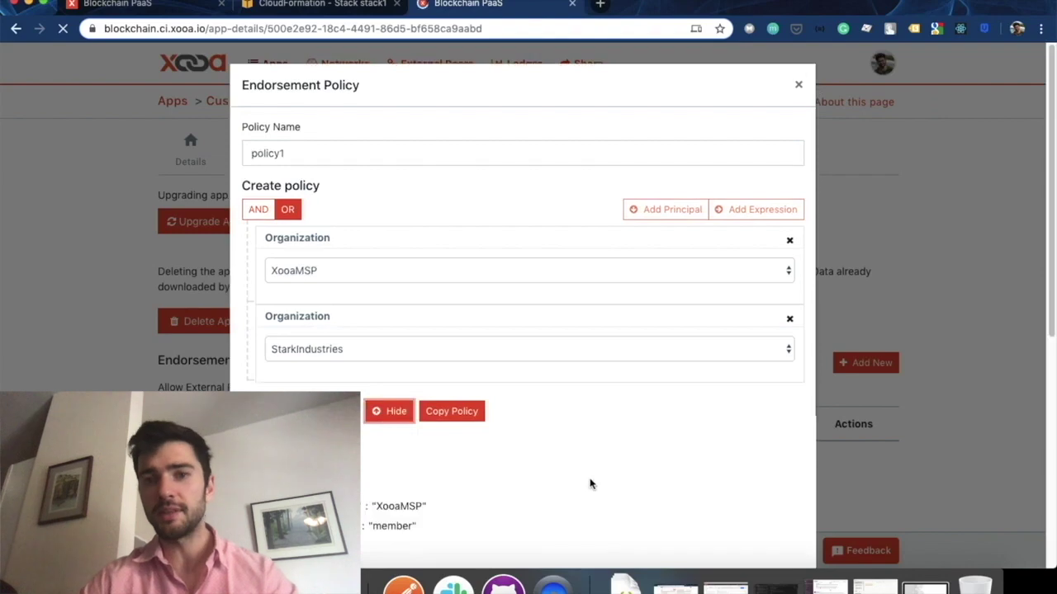
scroll(591, 485, "down", 5)
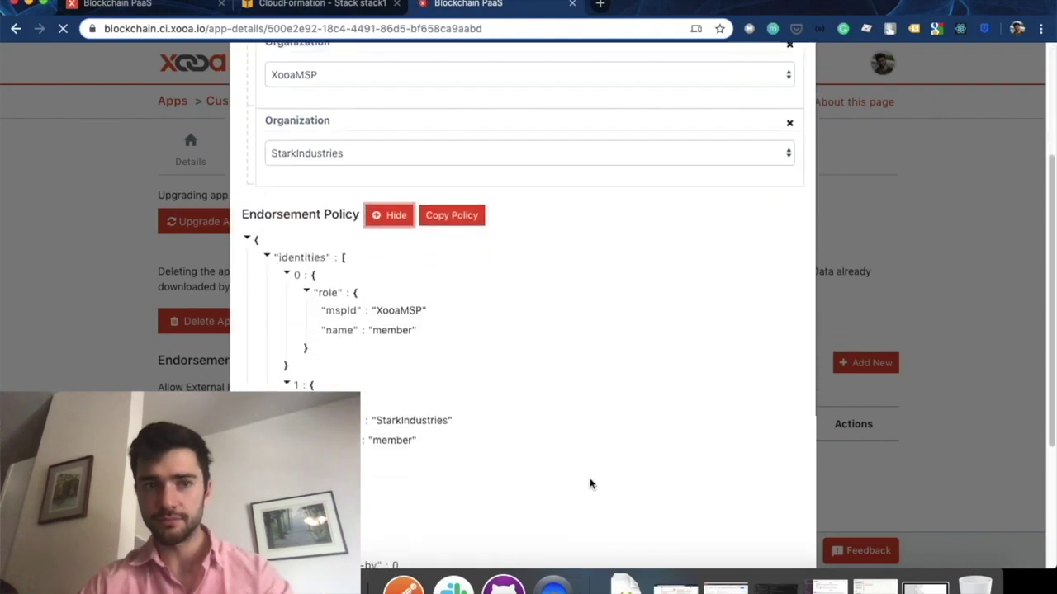
scroll(590, 484, "down", 5)
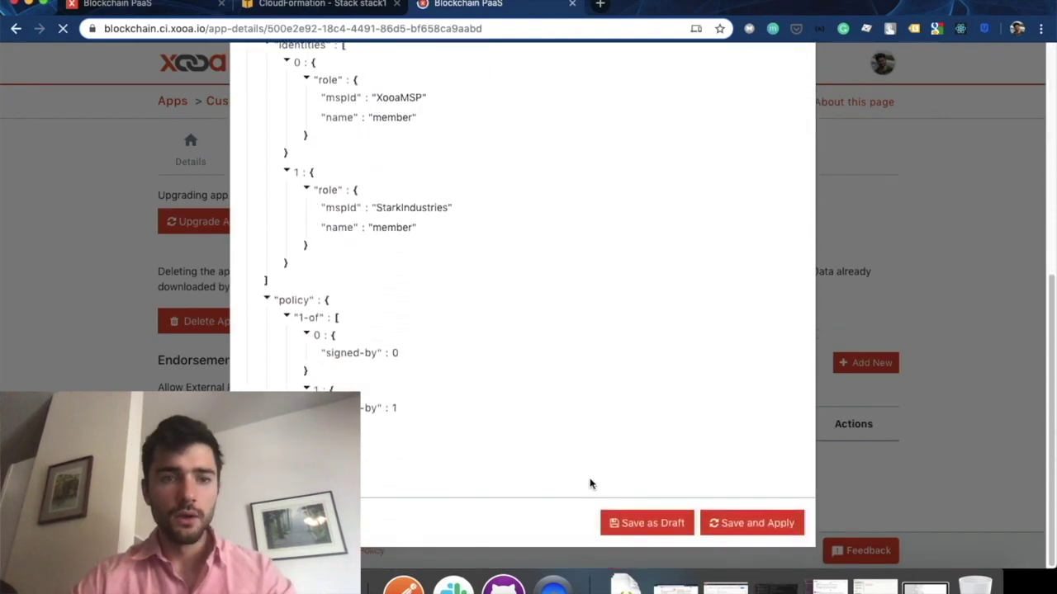
scroll(590, 485, "up", 10)
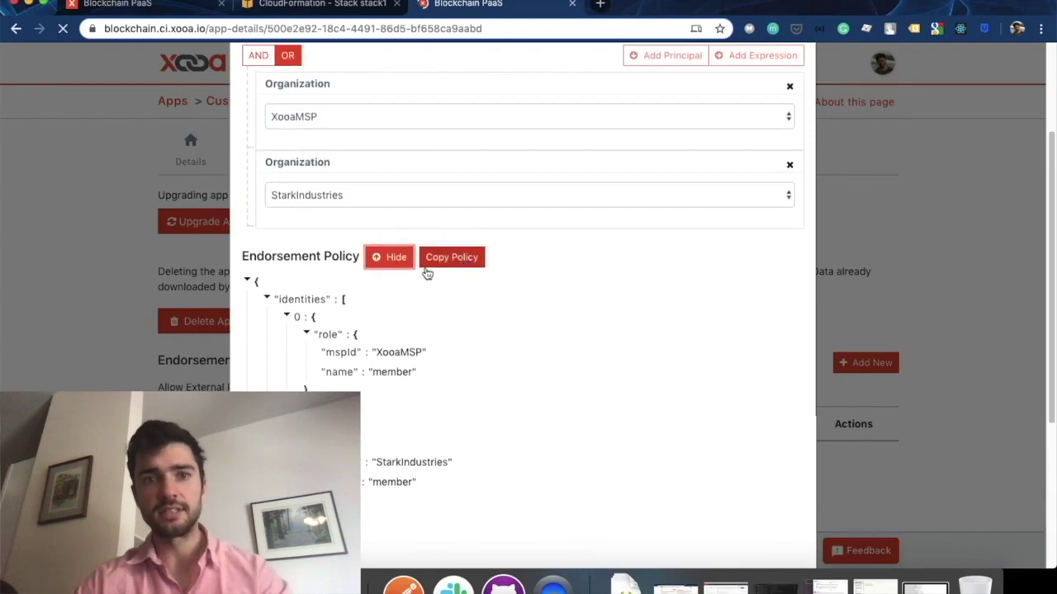
left_click(388, 258)
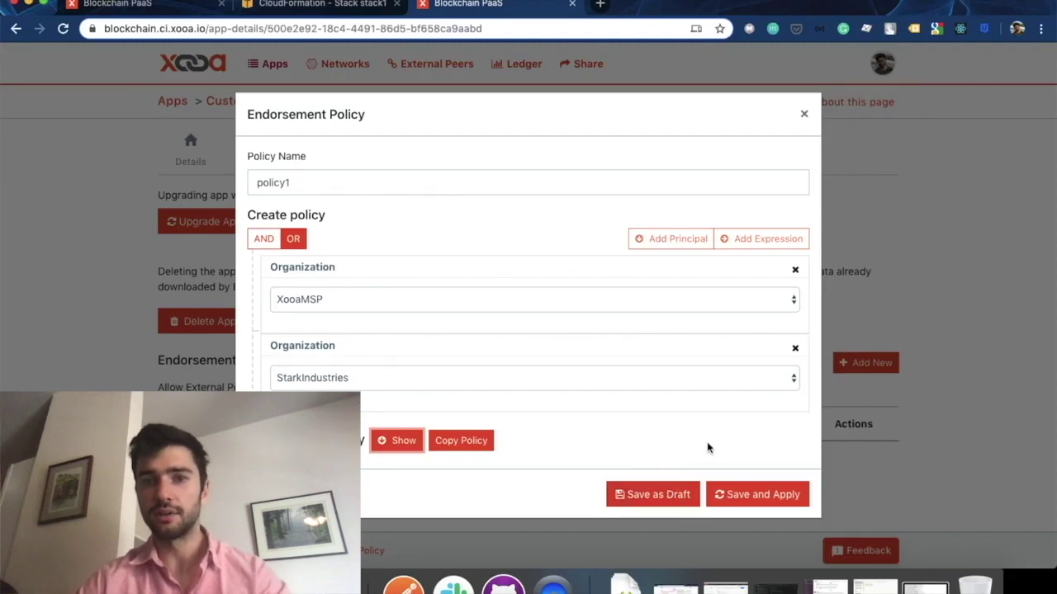
left_click(757, 498)
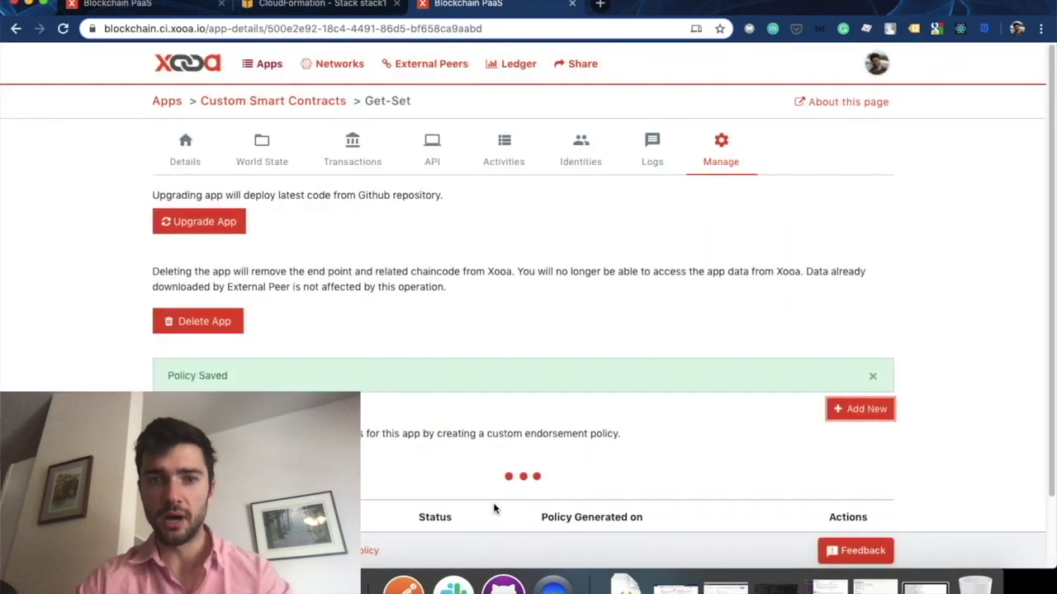